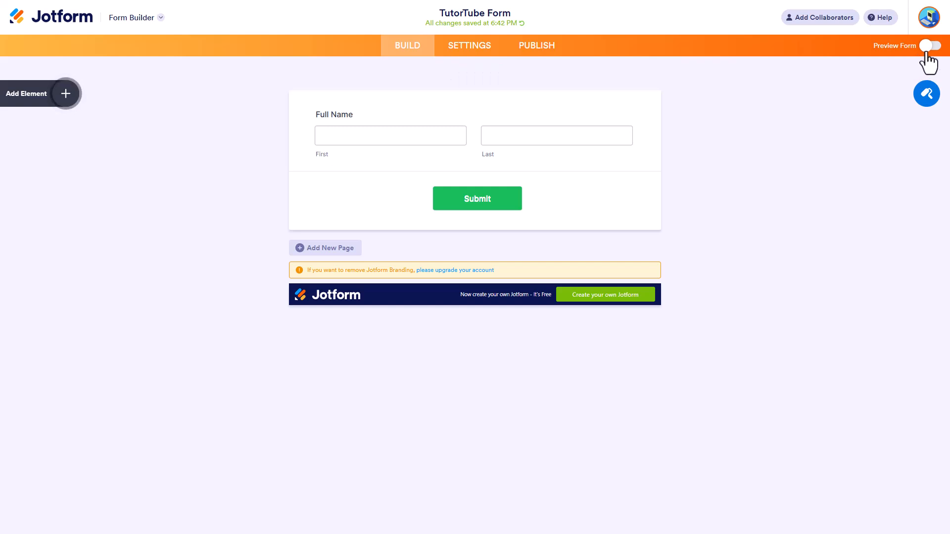
Step: Preview the form, fill in the respondent's first and last name, and submit it
click(929, 46)
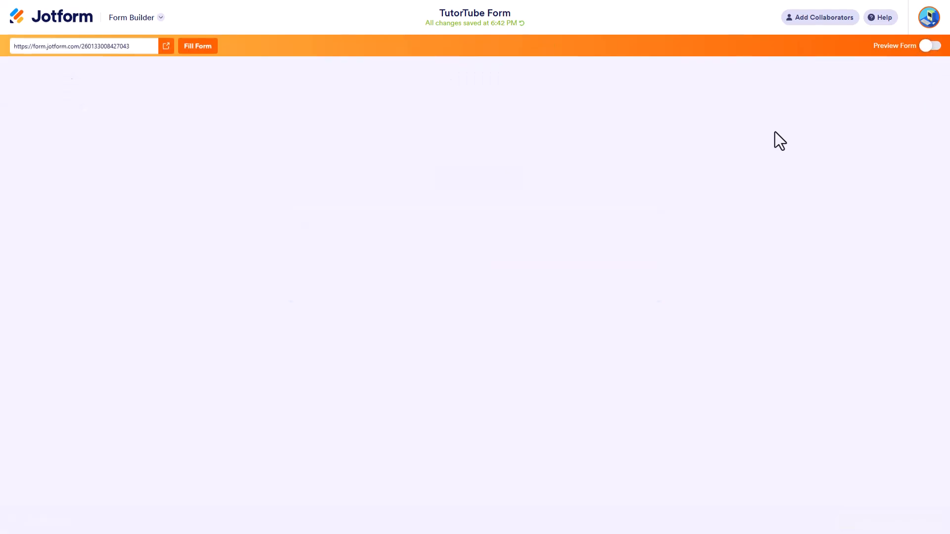
click(344, 118)
text(Pratik)
key(Tab)
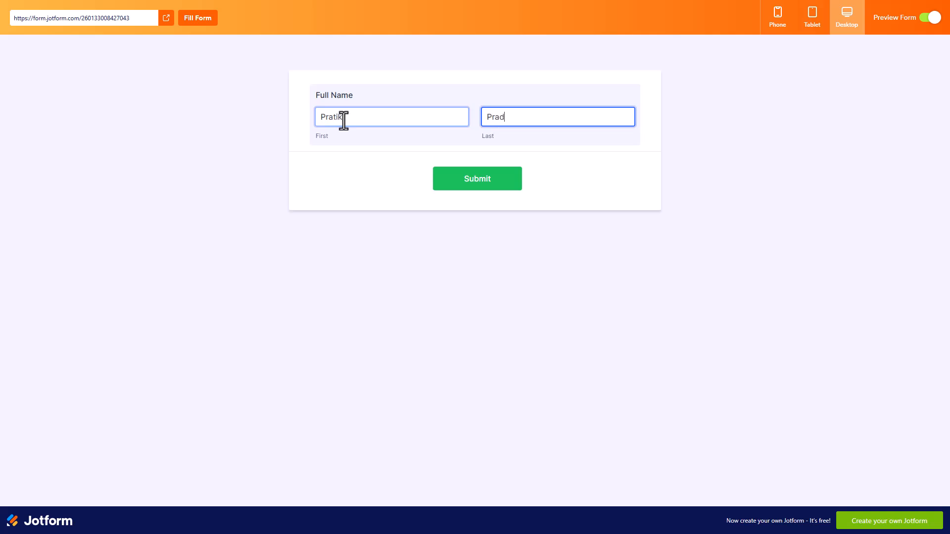
click(473, 184)
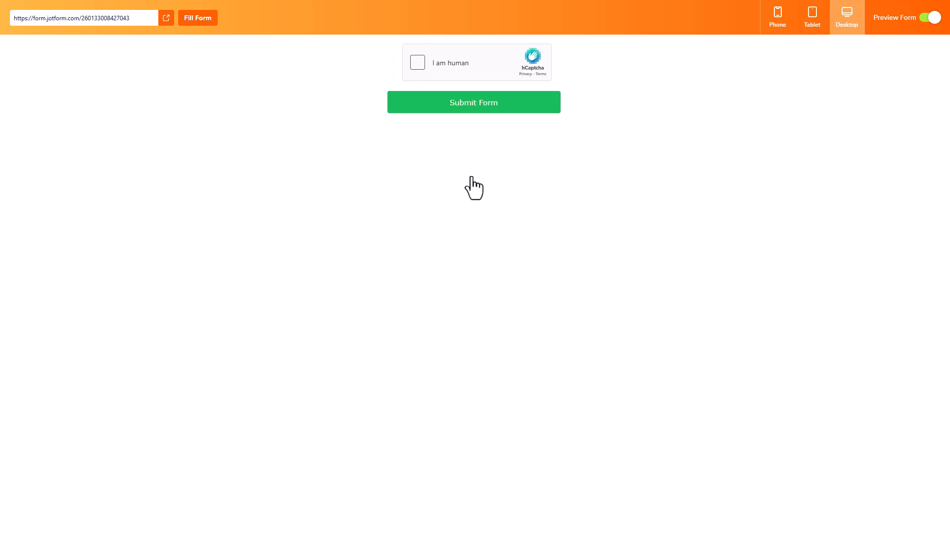
Step: Complete the hCaptcha human check by filling the missing spot in the pattern, and send the form
click(416, 74)
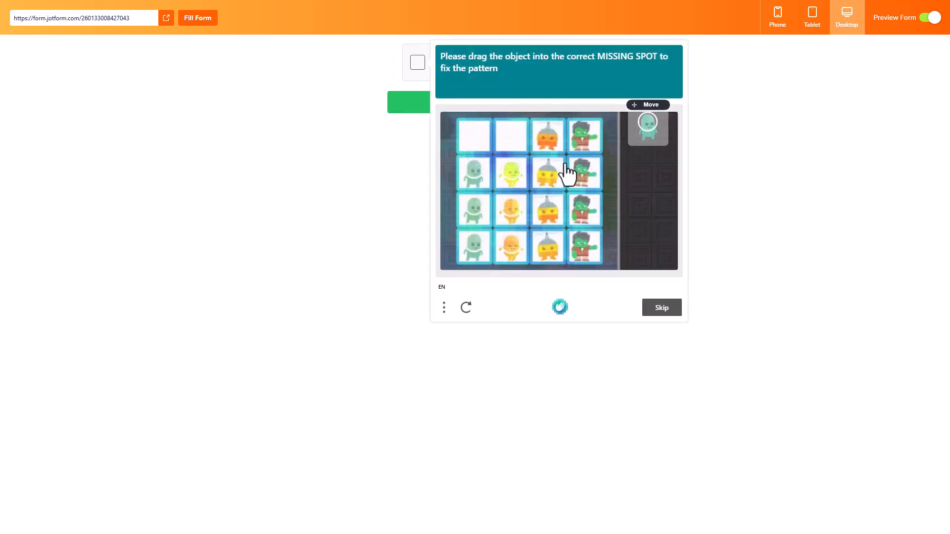
drag(650, 130, 501, 131)
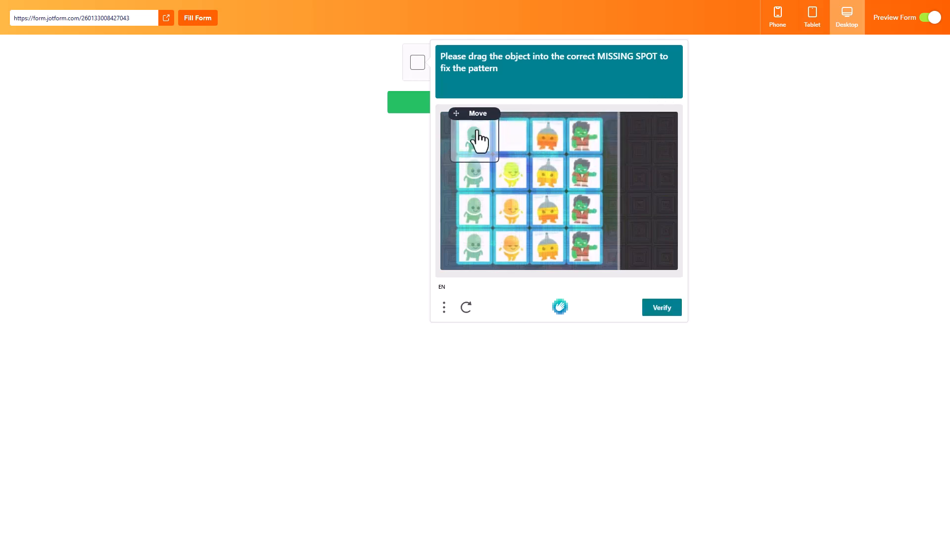
click(668, 313)
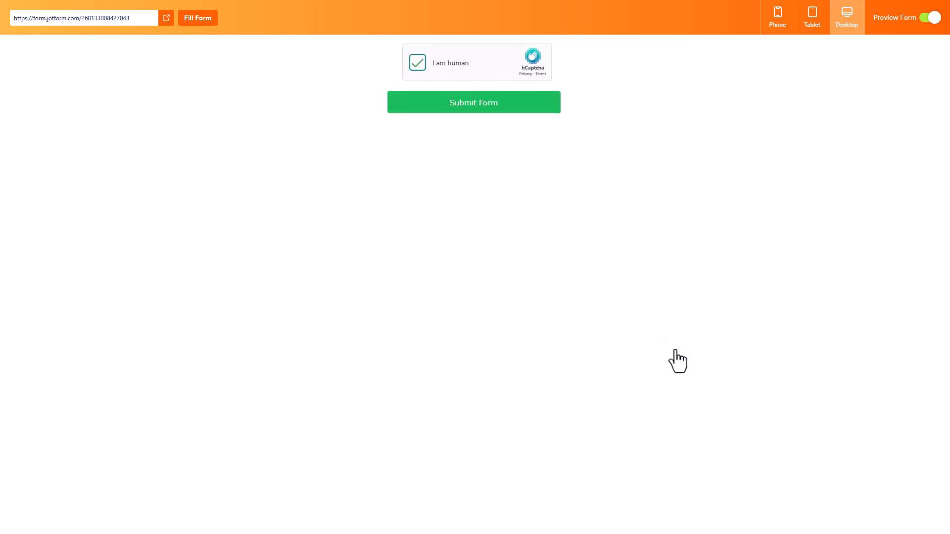
click(498, 110)
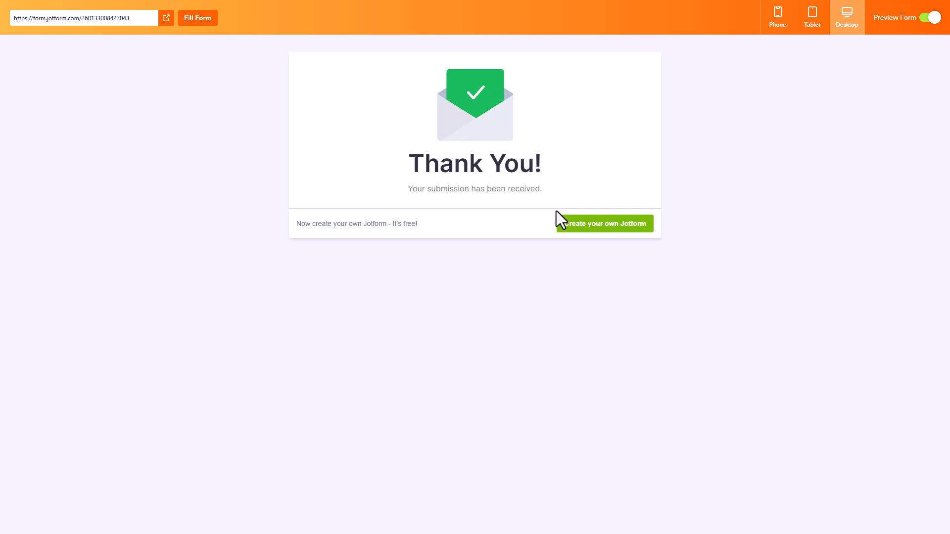
Step: Leave the form preview and open the Thank You Page settings, keeping "Show a Thank You Page after submission" selected
click(929, 19)
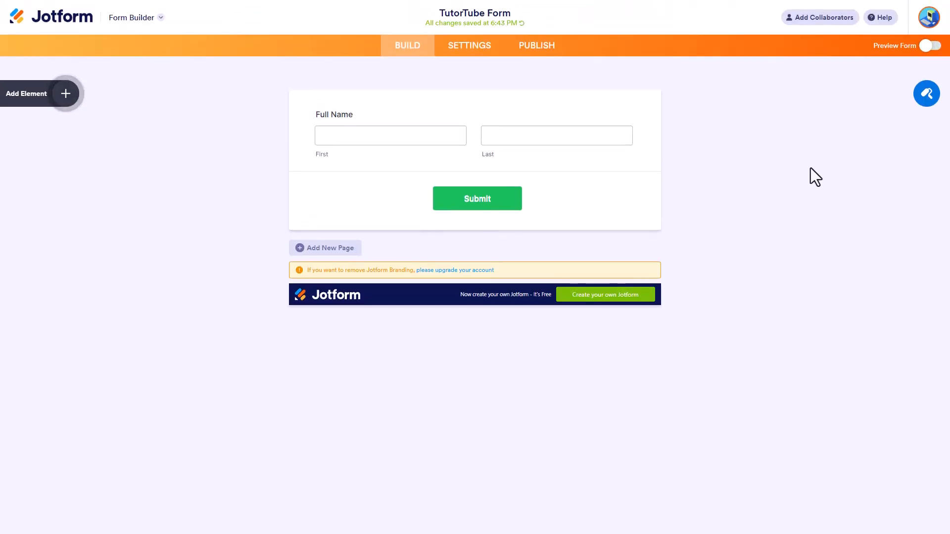
click(459, 51)
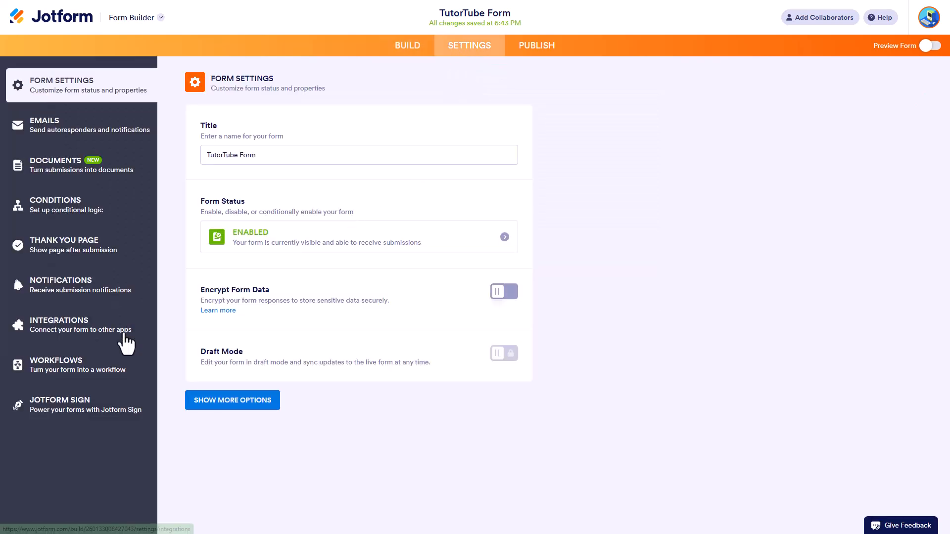
click(62, 252)
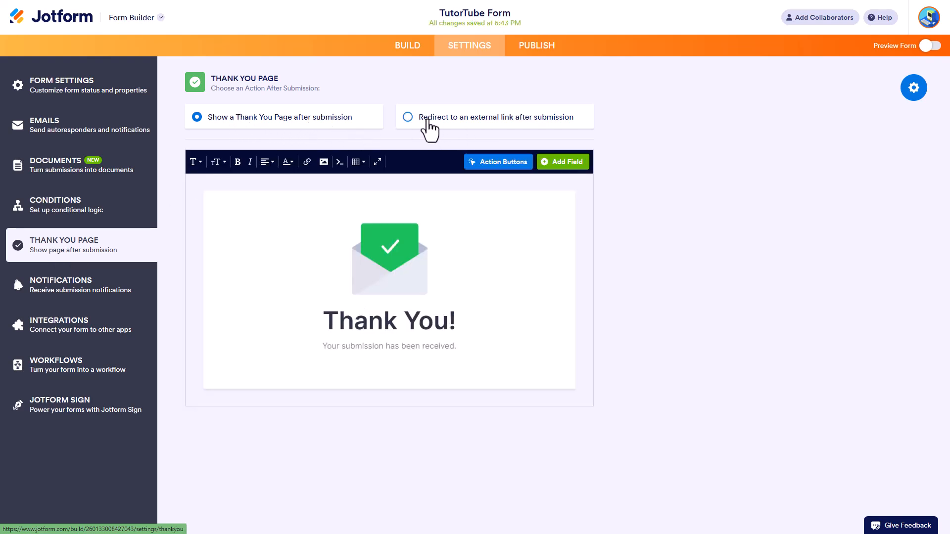
click(407, 118)
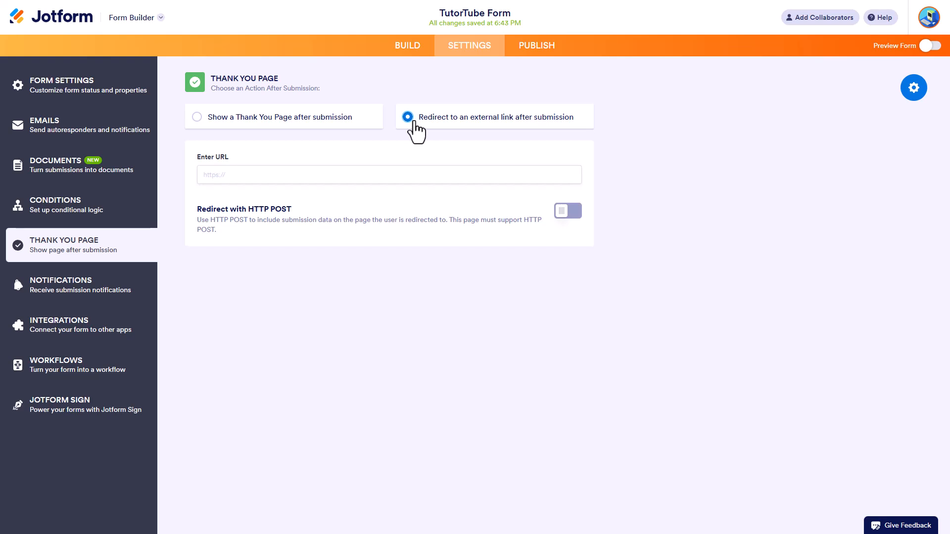
click(201, 119)
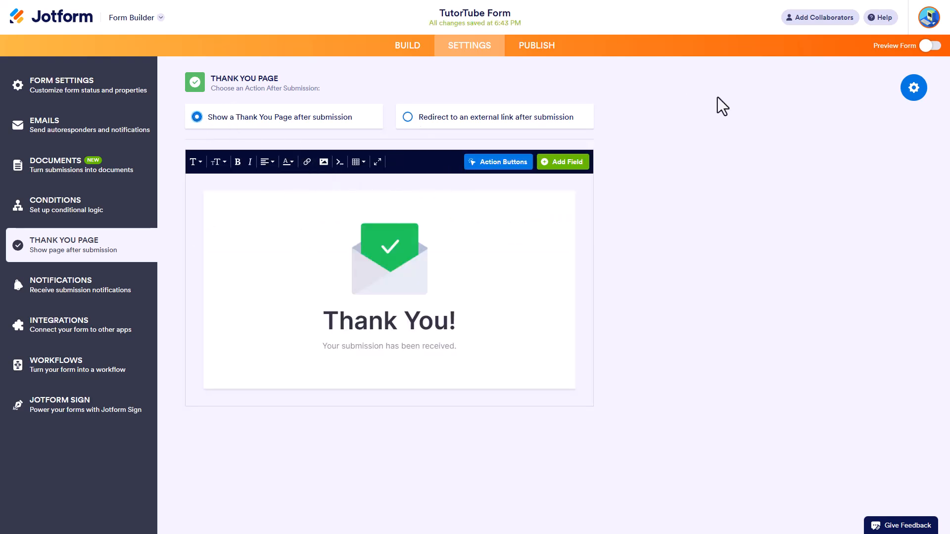
Step: Apply the Thank You page layout with the text above a large check mark on a light green background
click(914, 88)
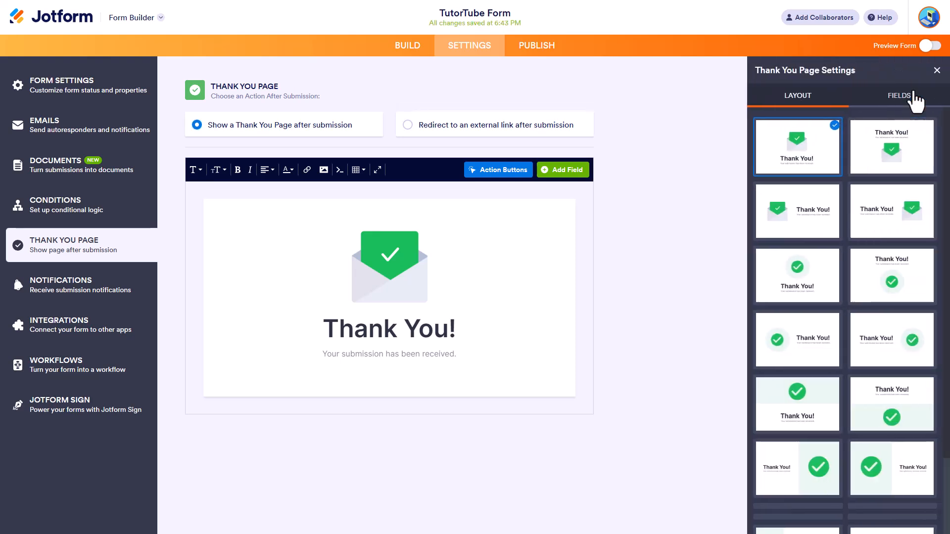
scroll(864, 272, down, 5)
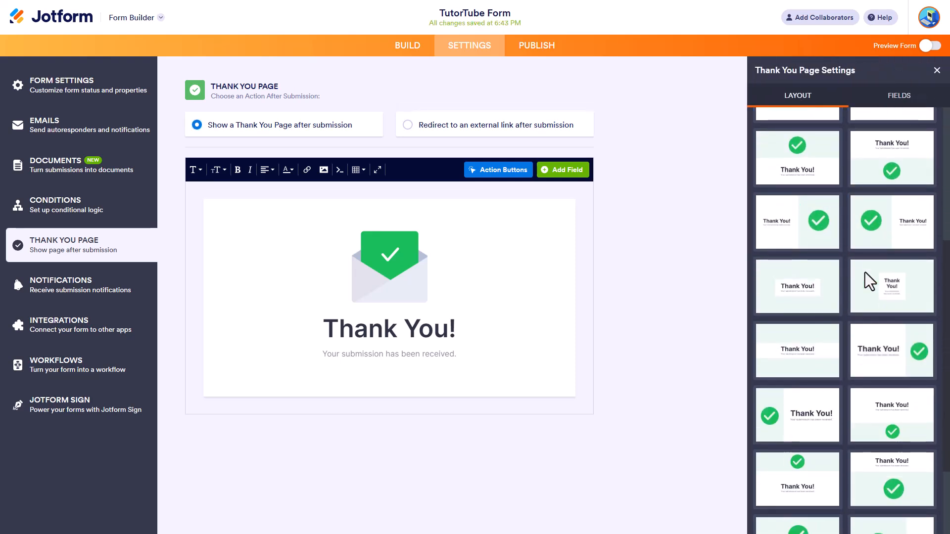
click(895, 228)
scroll(880, 275, down, 3)
click(889, 320)
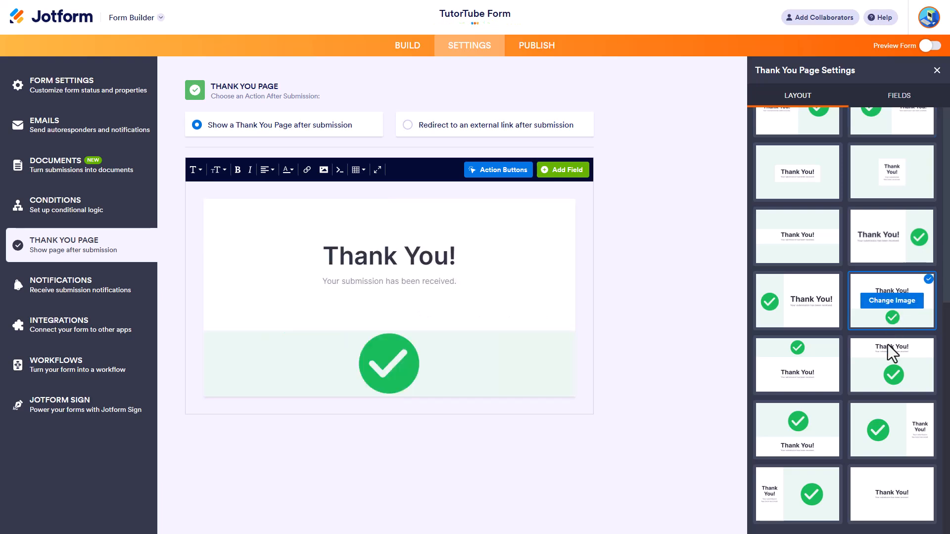
click(883, 494)
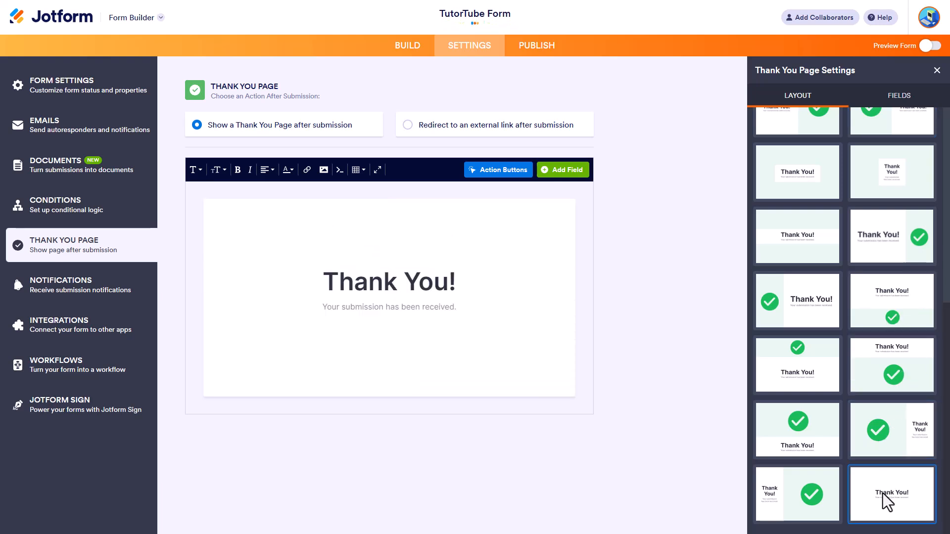
click(890, 392)
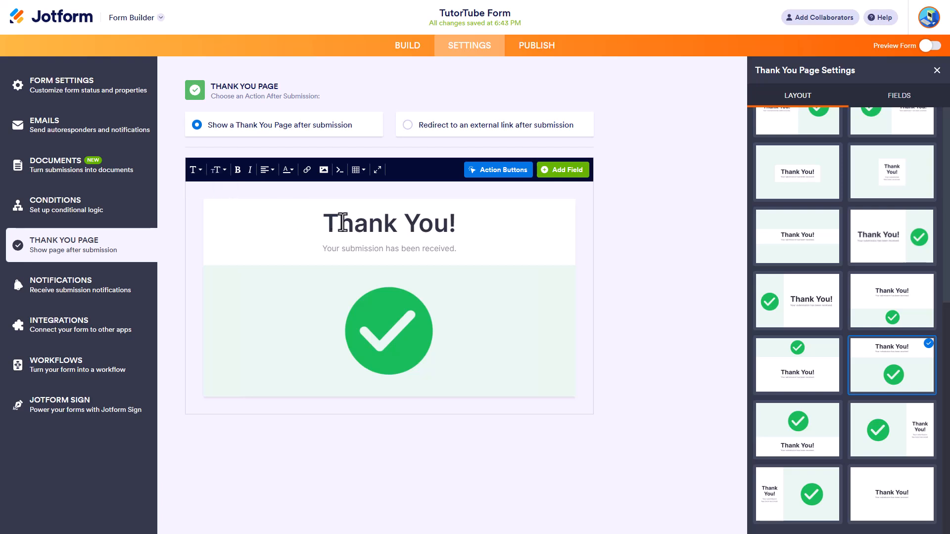
Step: Format the "Thank You!" heading in Comic Sans MS at 36pt
drag(494, 227, 294, 209)
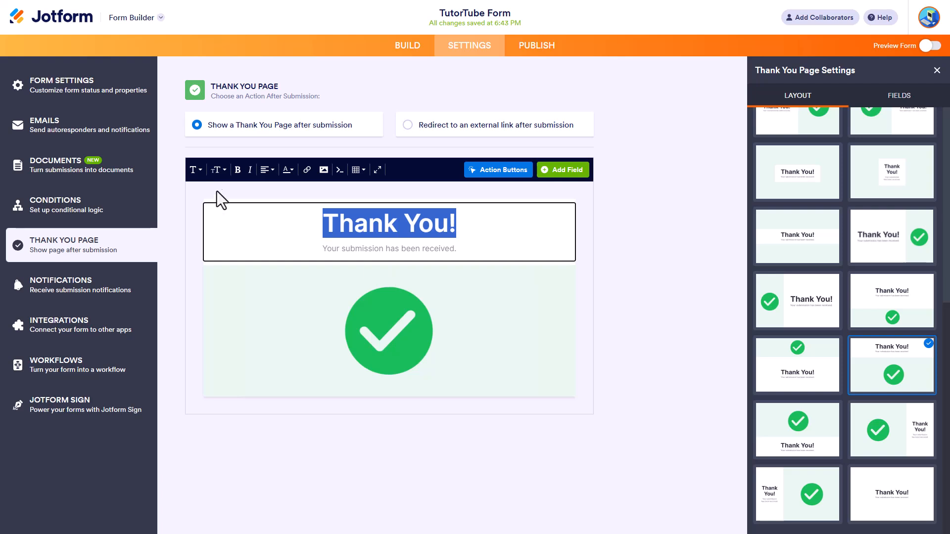
click(193, 169)
click(230, 247)
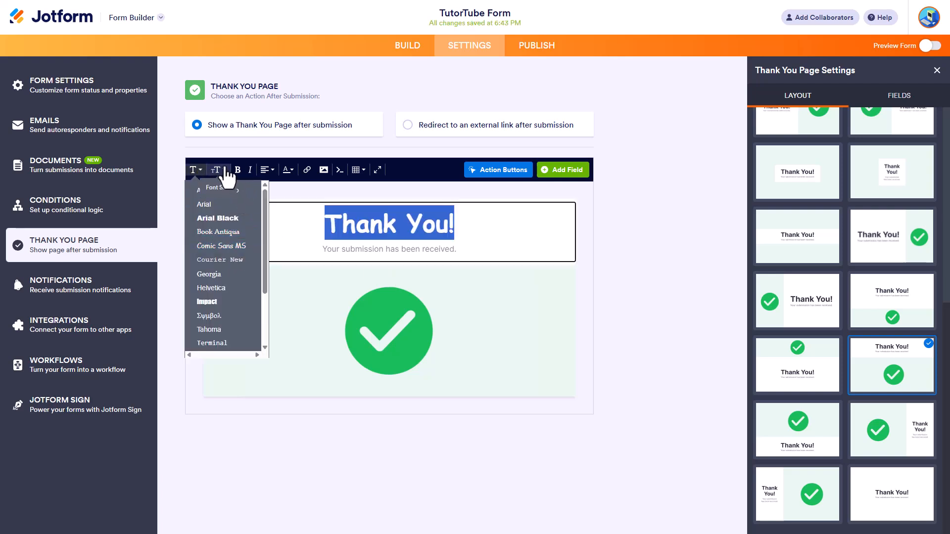
click(226, 172)
click(220, 270)
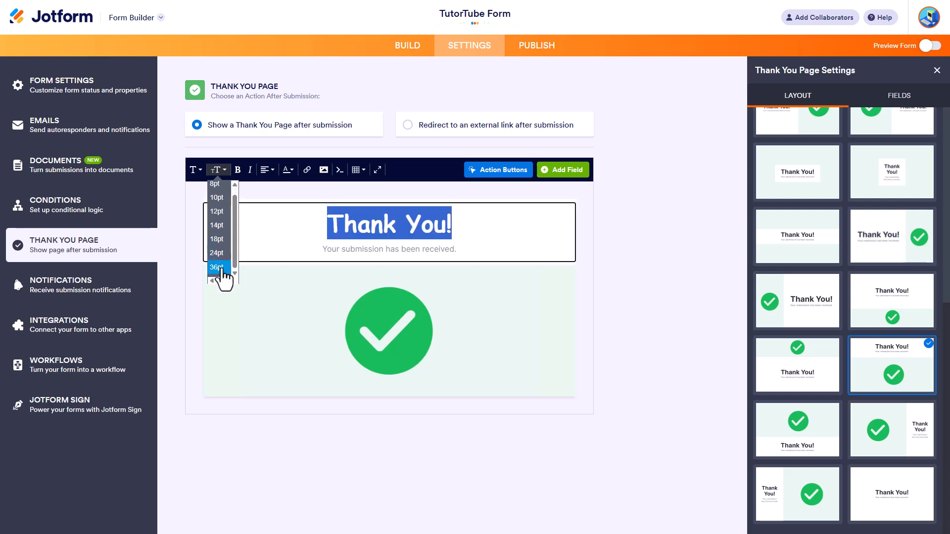
click(339, 238)
Step: Replace the message under the "Thank You!" heading with "Congratulations" and make it bold
drag(470, 251, 321, 250)
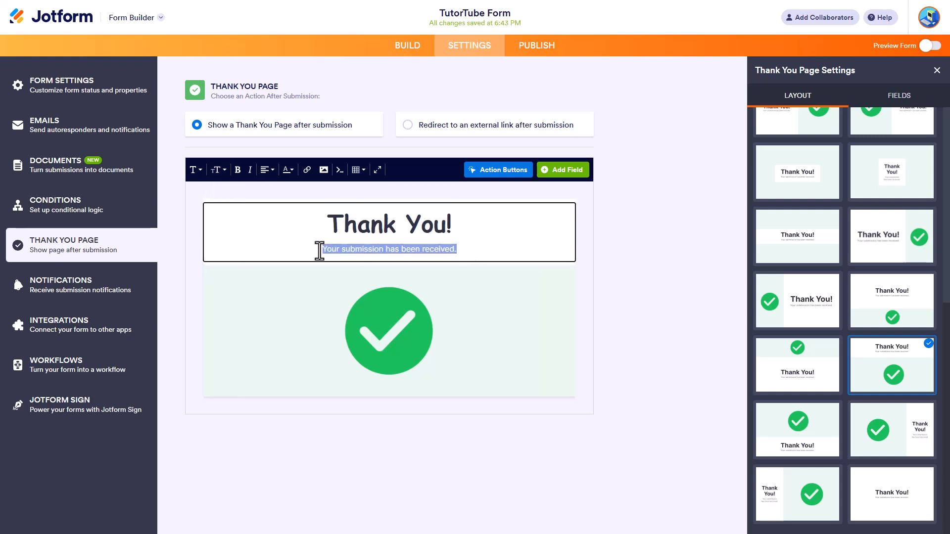
text(Congra)
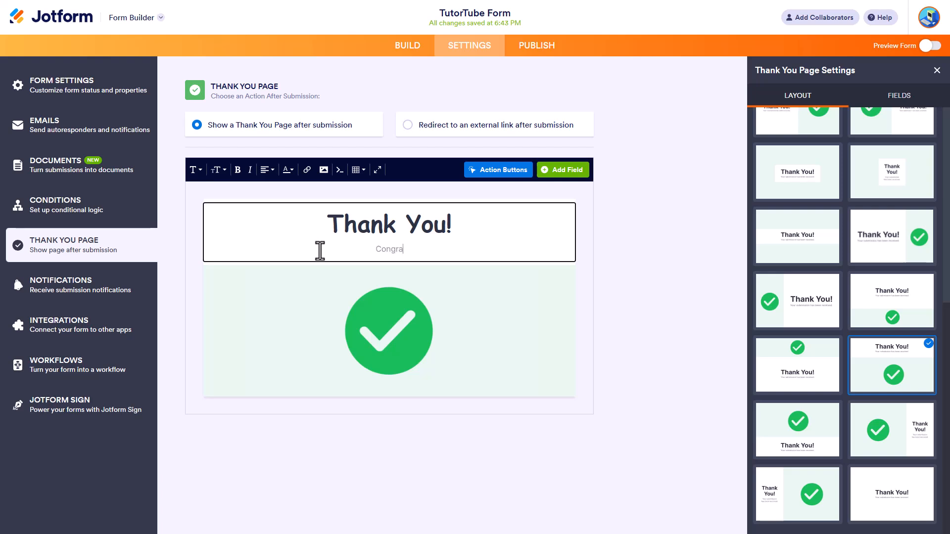
text(tulations)
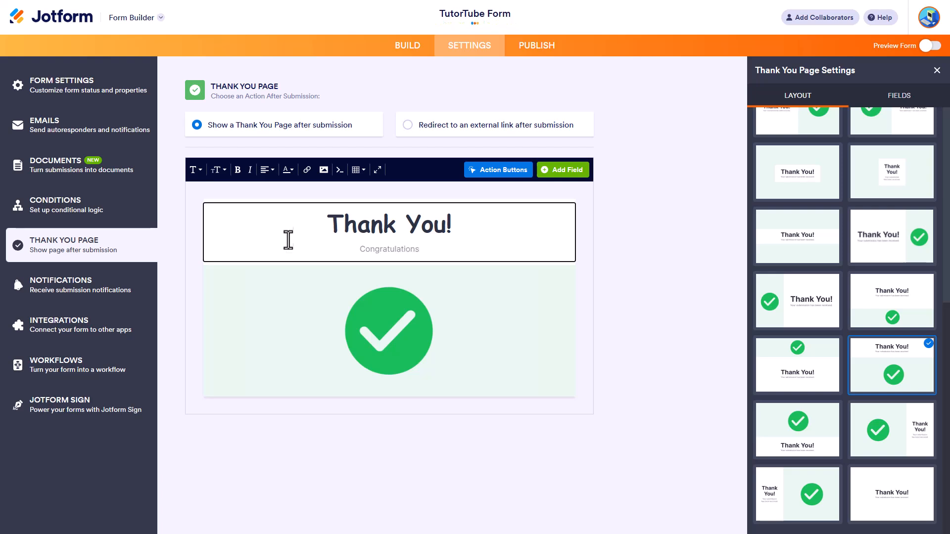
drag(421, 249, 340, 245)
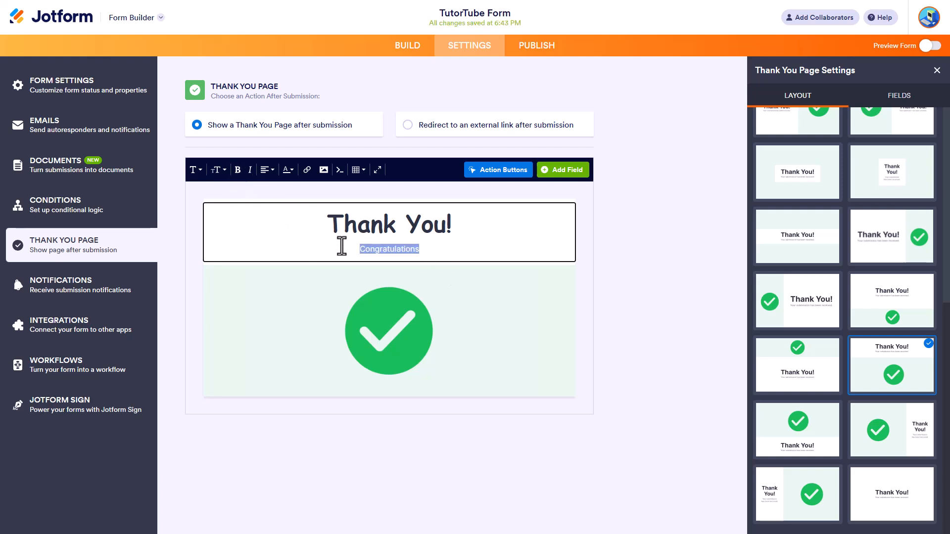
click(250, 171)
click(250, 171)
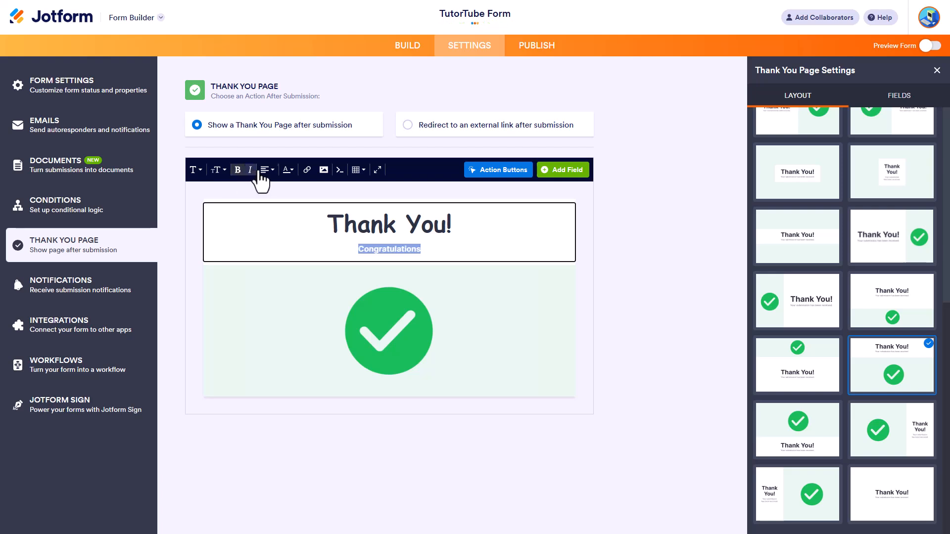
Step: Try right alignment on the heading and the line below it, and return both to centre alignment
click(267, 170)
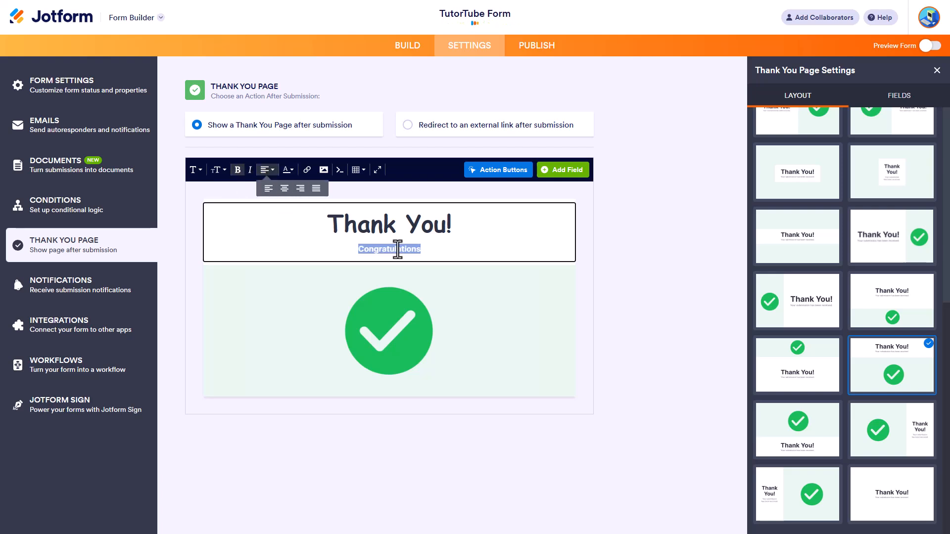
drag(490, 224, 304, 206)
click(270, 173)
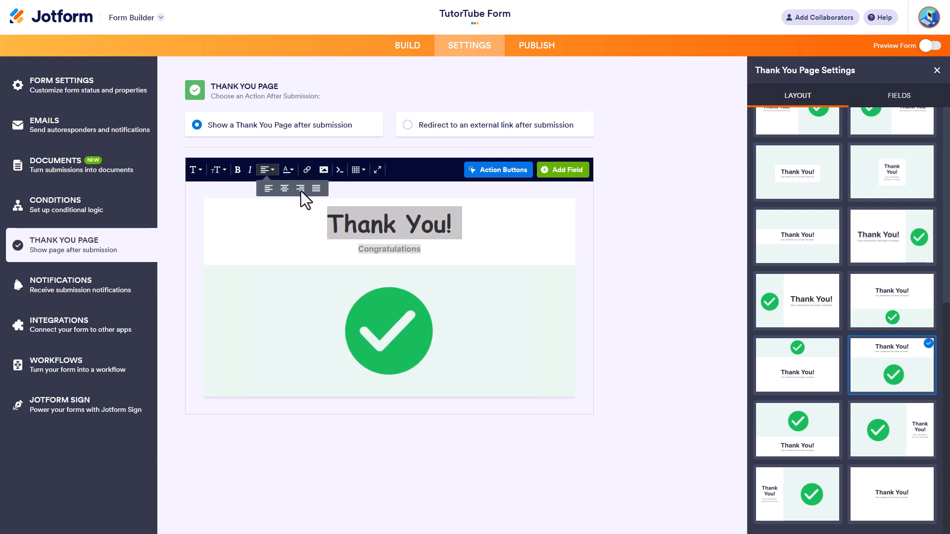
click(301, 188)
click(271, 175)
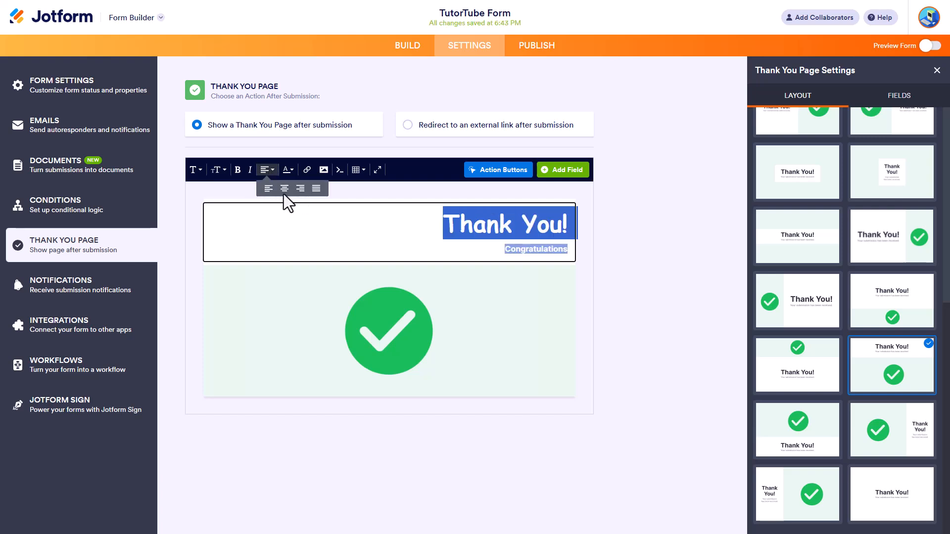
click(285, 189)
Step: Insert the TutorTube logo from the account's own images into the Thank You page without a description
click(324, 170)
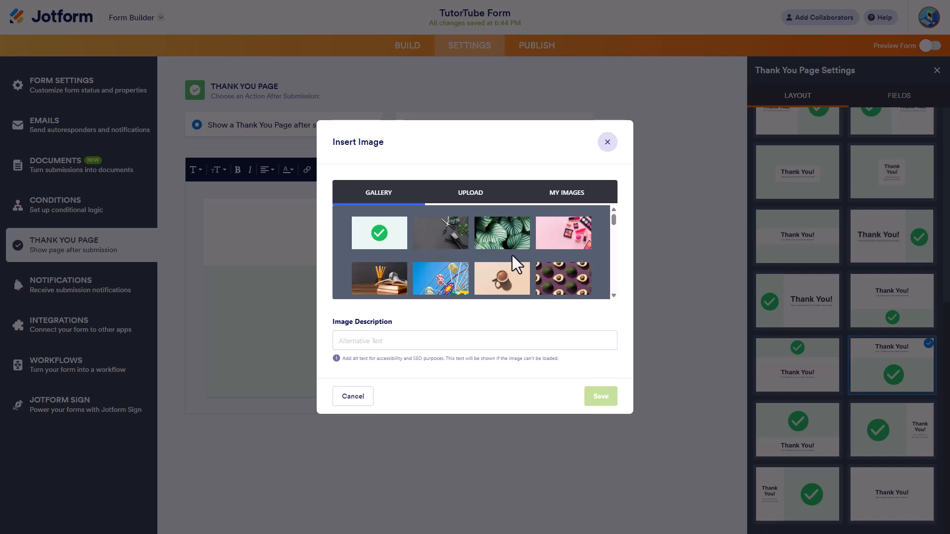
click(579, 194)
click(367, 237)
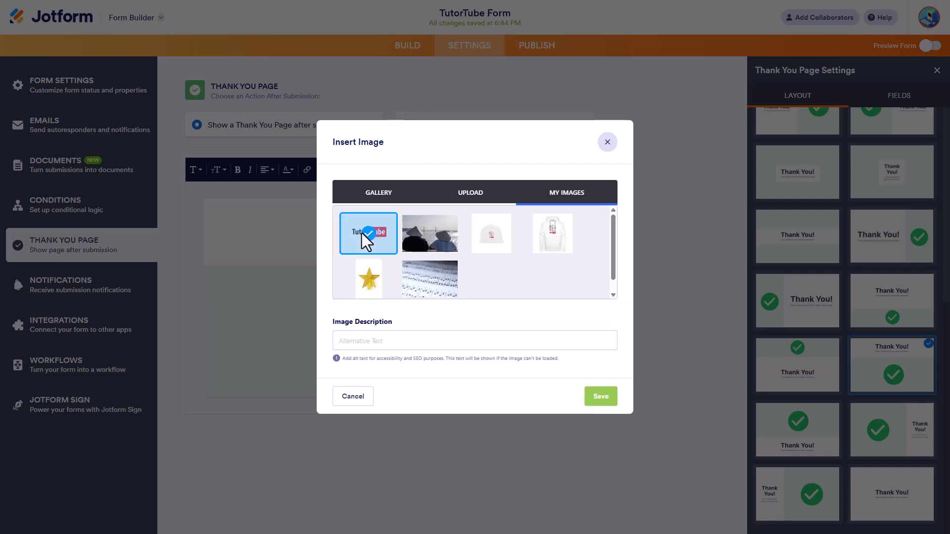
click(600, 399)
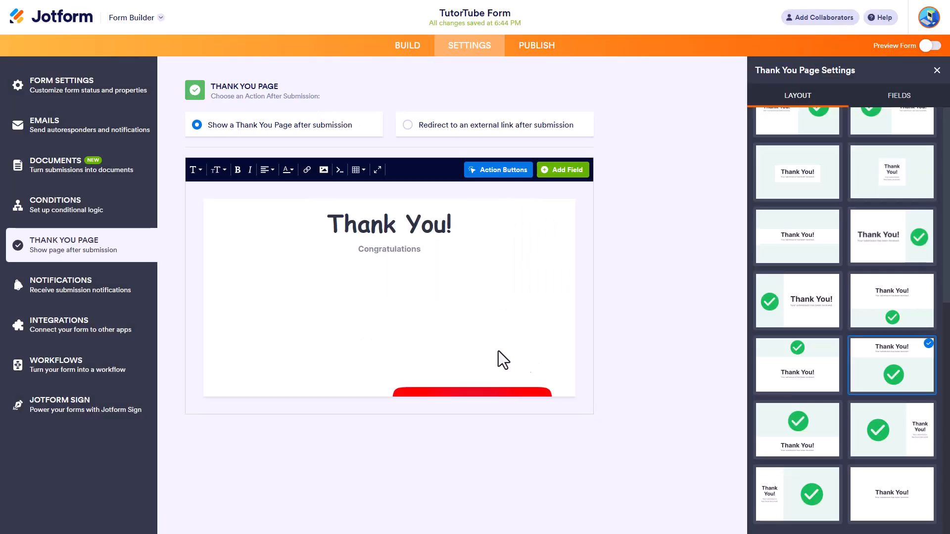
click(459, 393)
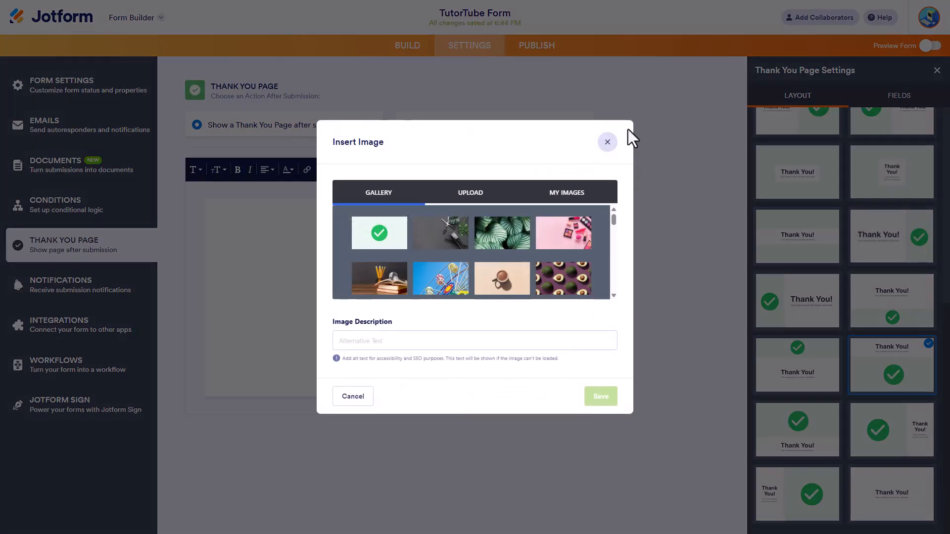
click(606, 141)
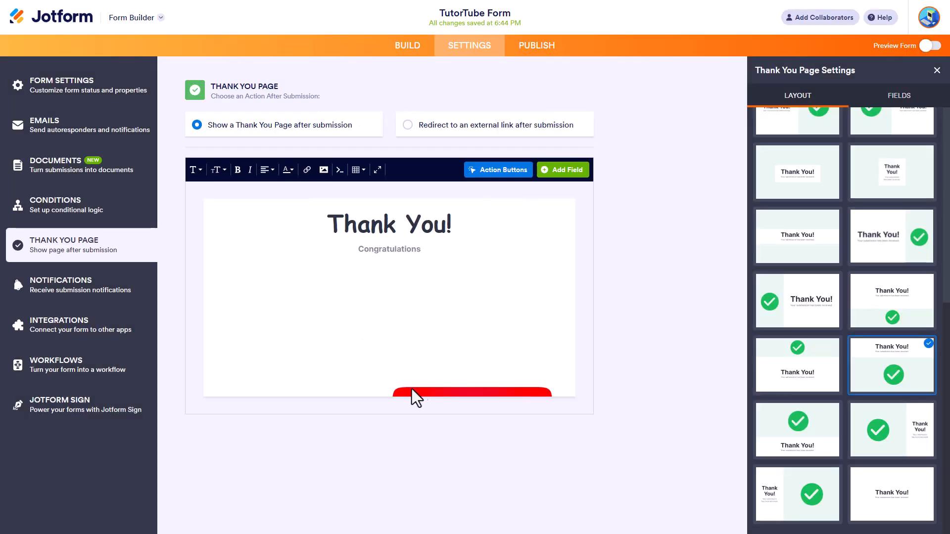
click(367, 338)
click(606, 143)
Step: Replace the layout image below the text with the green striped leaves picture from the gallery
click(431, 386)
click(483, 222)
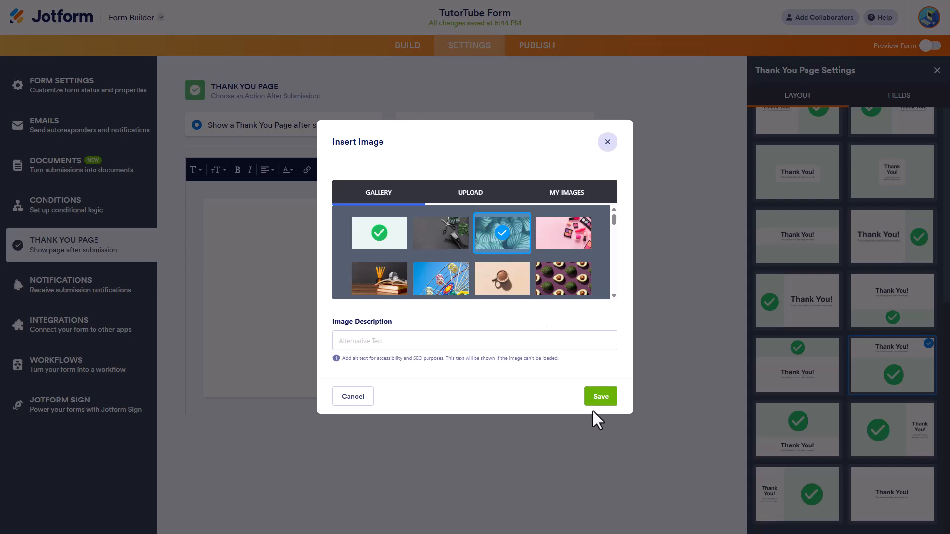
click(599, 396)
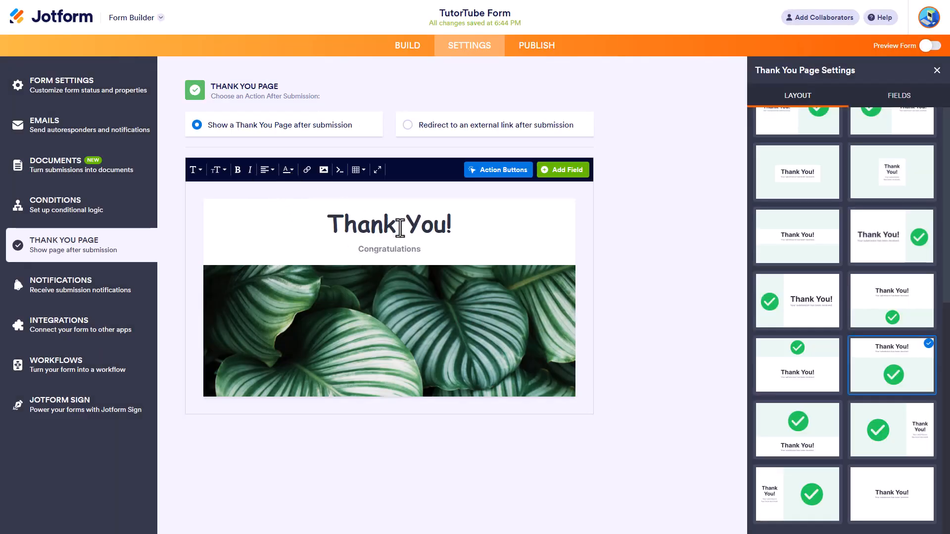
Step: Colour only the word "Thank" in the Thank You page heading red
drag(471, 227, 283, 216)
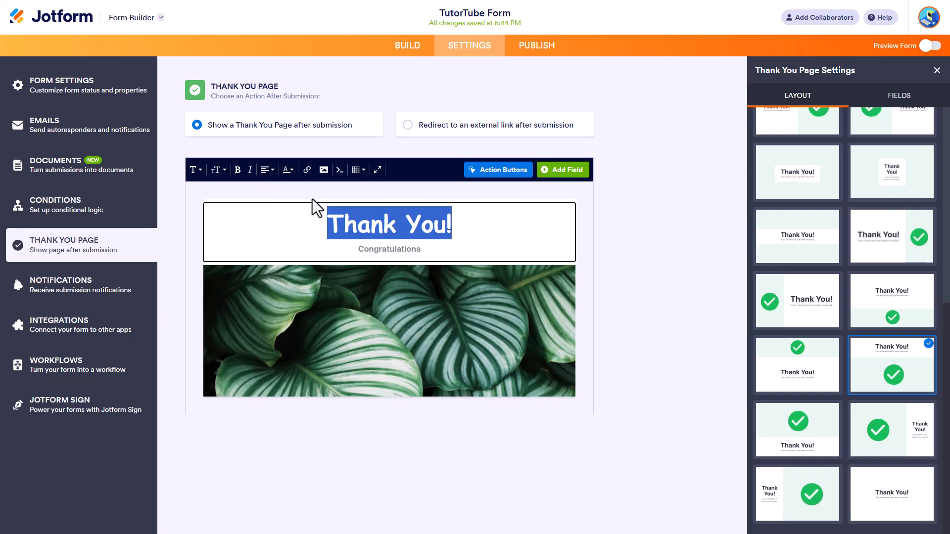
click(416, 228)
drag(398, 226, 315, 221)
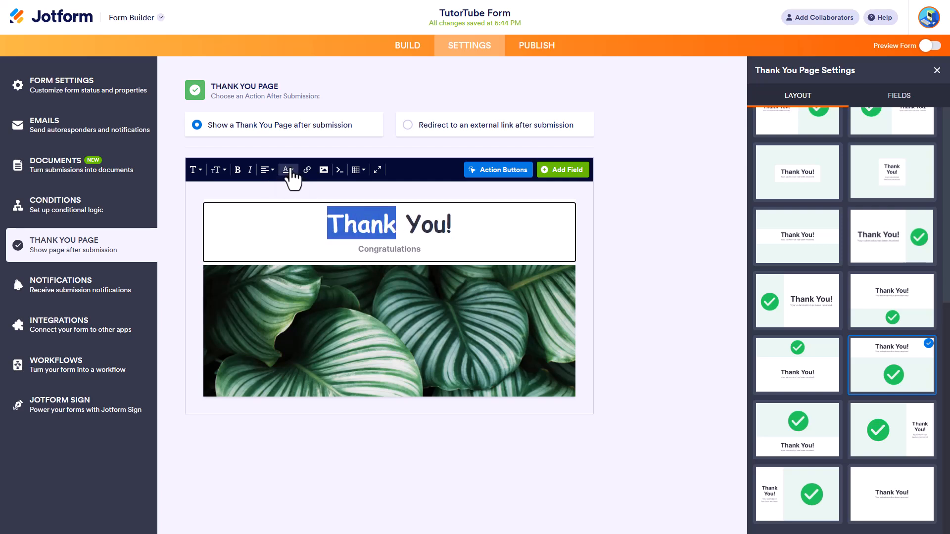
click(288, 170)
click(301, 218)
click(410, 225)
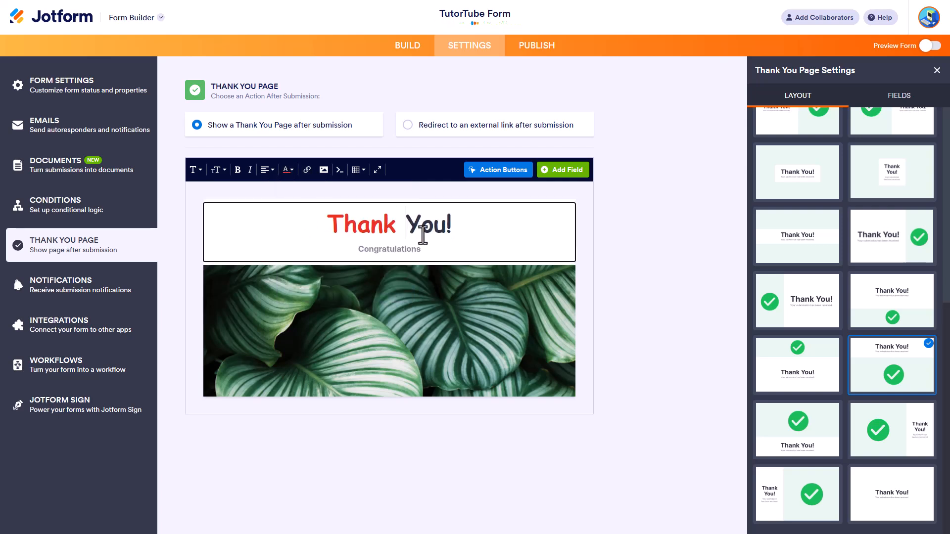
mouse_move(467, 222)
mouse_down()
mouse_move(421, 225)
mouse_move(455, 222)
mouse_up()
click(416, 222)
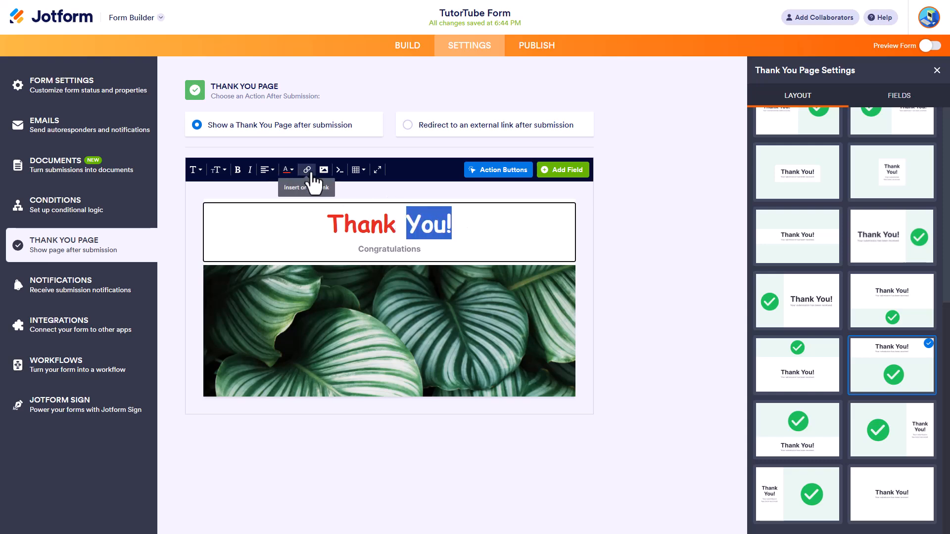
click(307, 171)
click(416, 219)
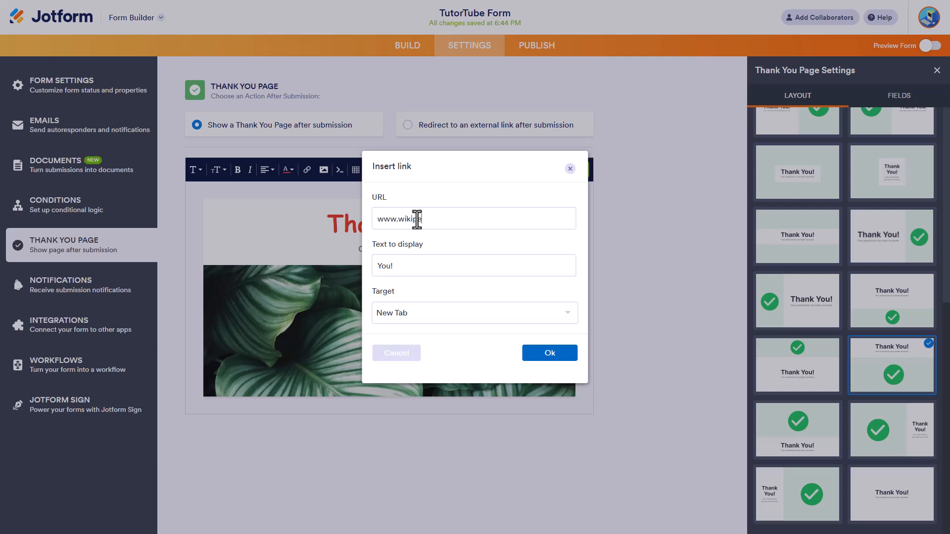
click(529, 354)
click(569, 287)
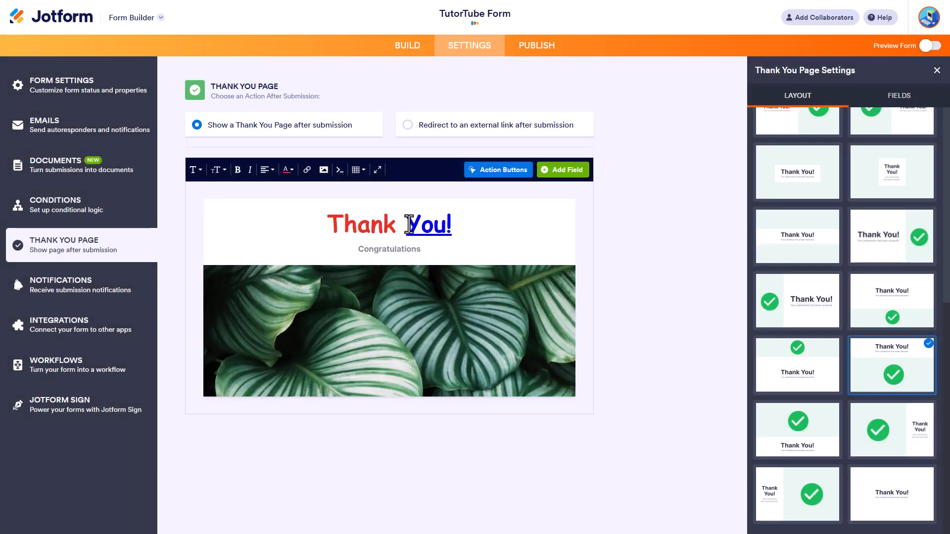
Step: Review the link settings of "You!" and the HTML source code of the Thank You page
click(306, 171)
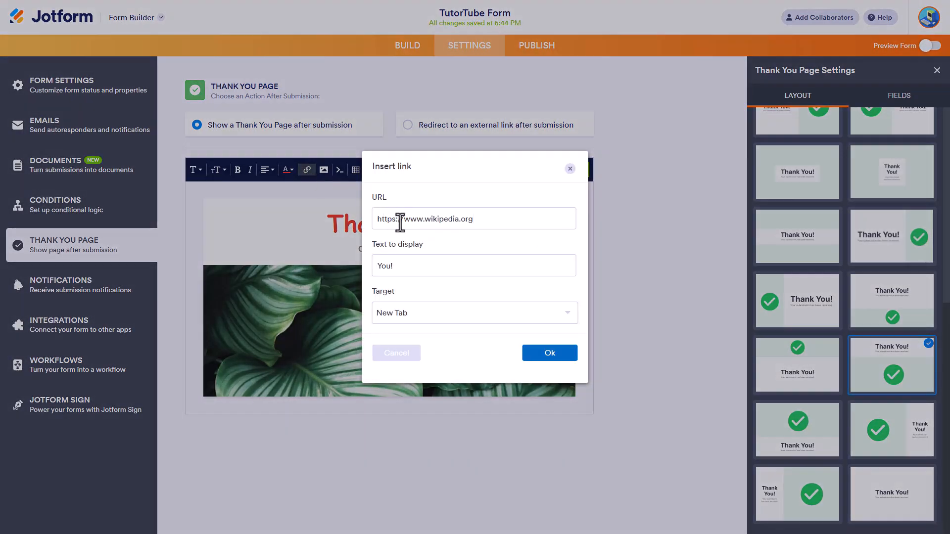
click(545, 355)
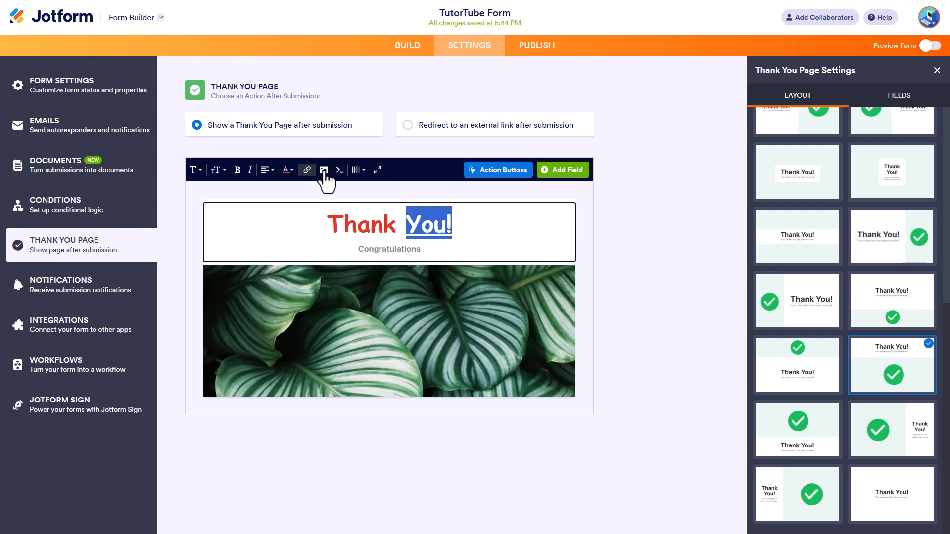
click(341, 170)
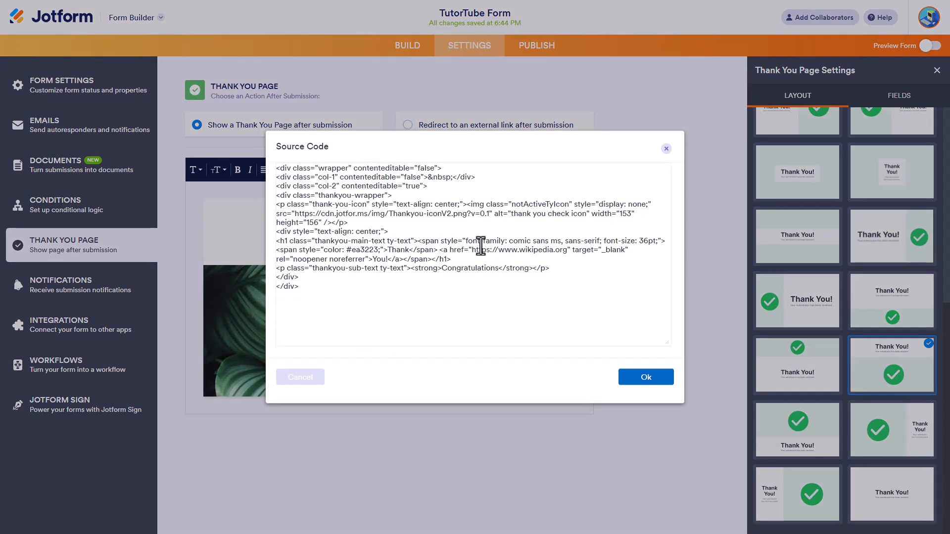
click(666, 148)
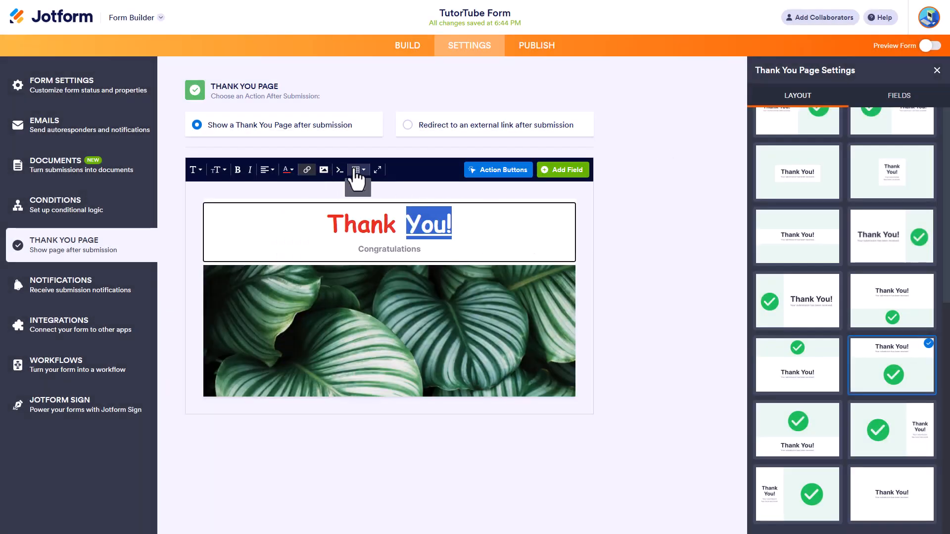
Step: Insert a table on a new line below the "Thank You!" heading and enter "bbnbnbn" in its first cell
click(483, 237)
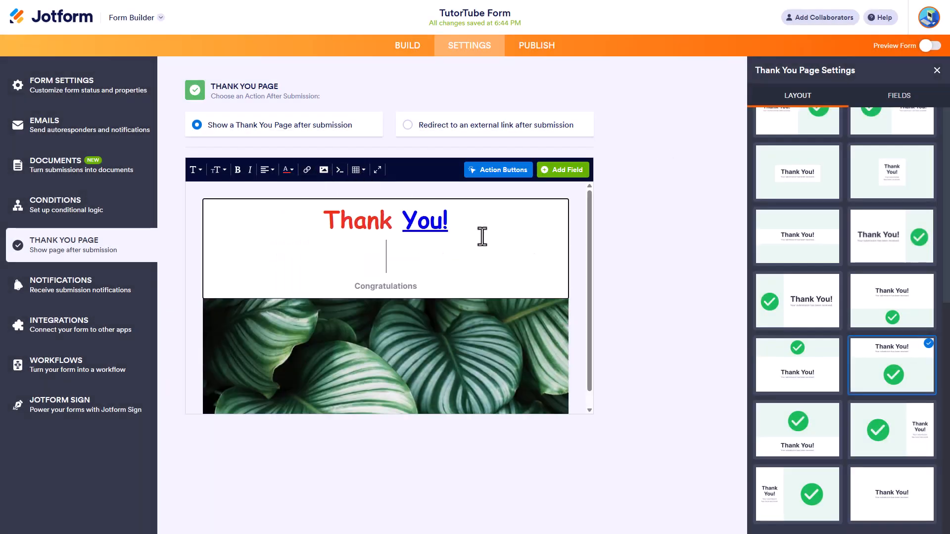
click(359, 170)
mouse_move(390, 250)
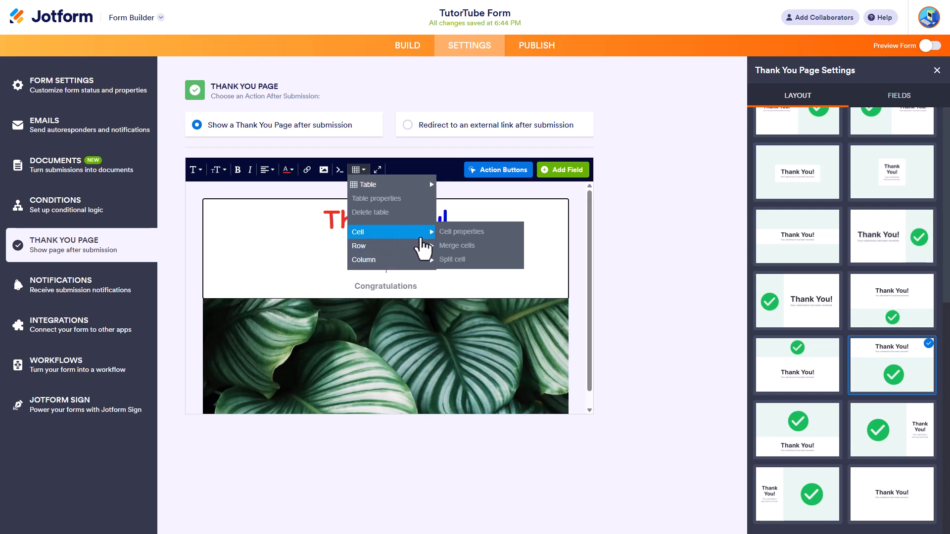
mouse_move(407, 189)
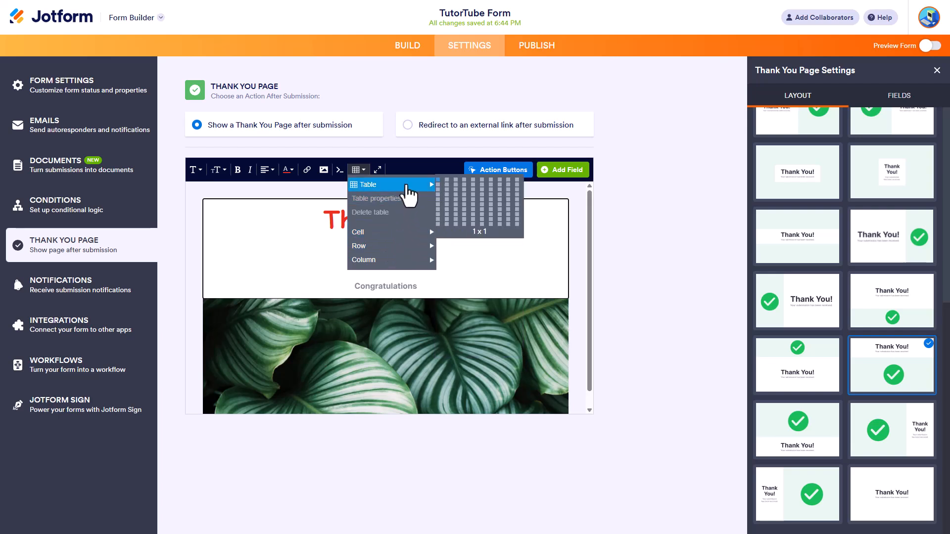
click(465, 206)
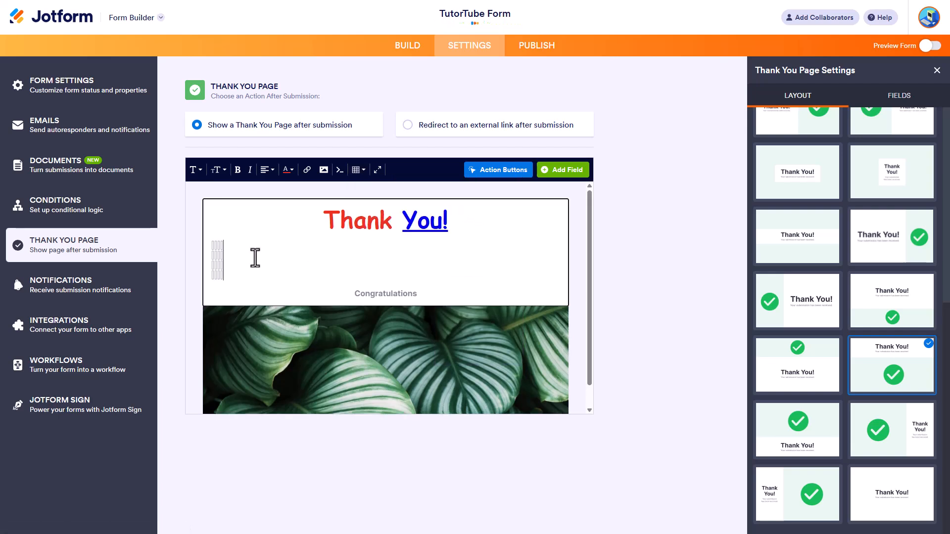
click(216, 247)
text(bbnbnbn)
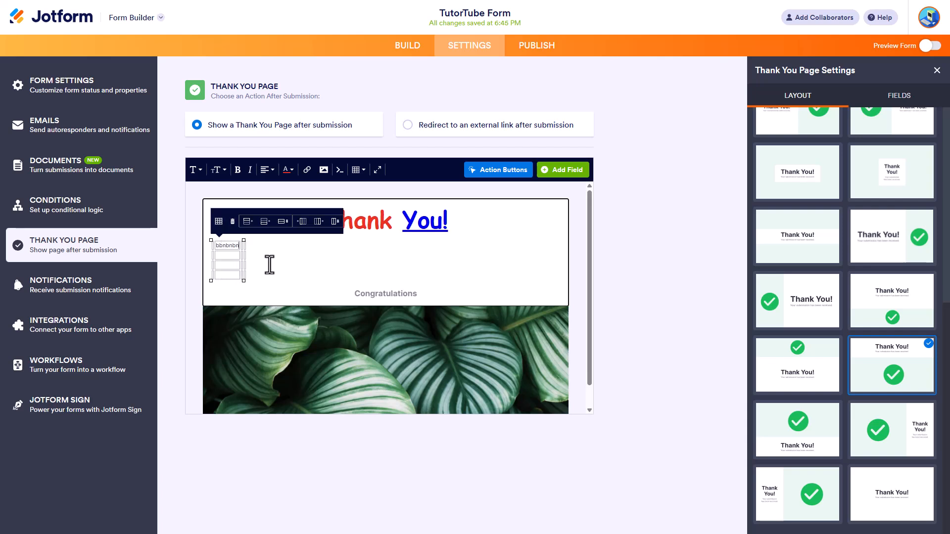
click(277, 271)
scroll(243, 254, down, 1)
click(238, 234)
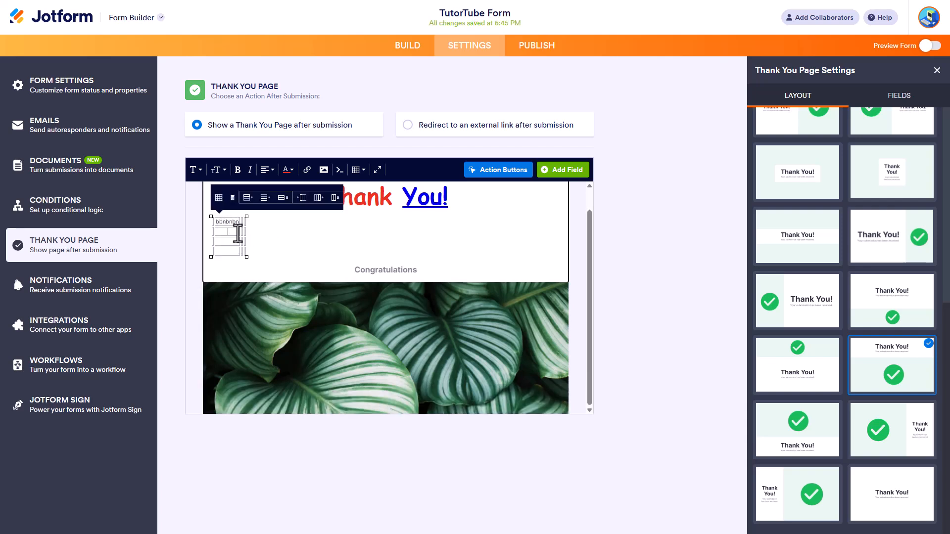
Step: Try removing the table by selecting its cells, undo the attempt, and delete the whole table below the heading
click(208, 219)
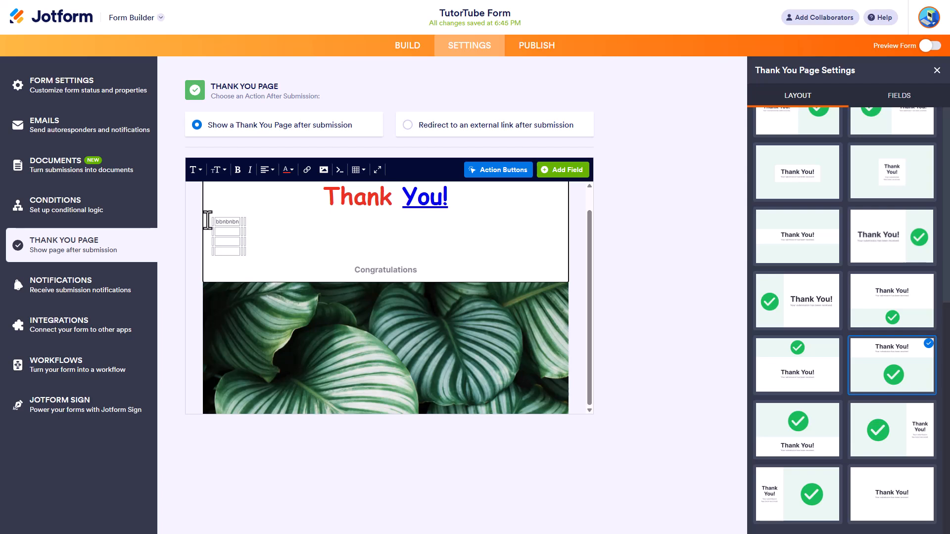
drag(265, 253, 213, 218)
key(Delete)
key(ctrl+z)
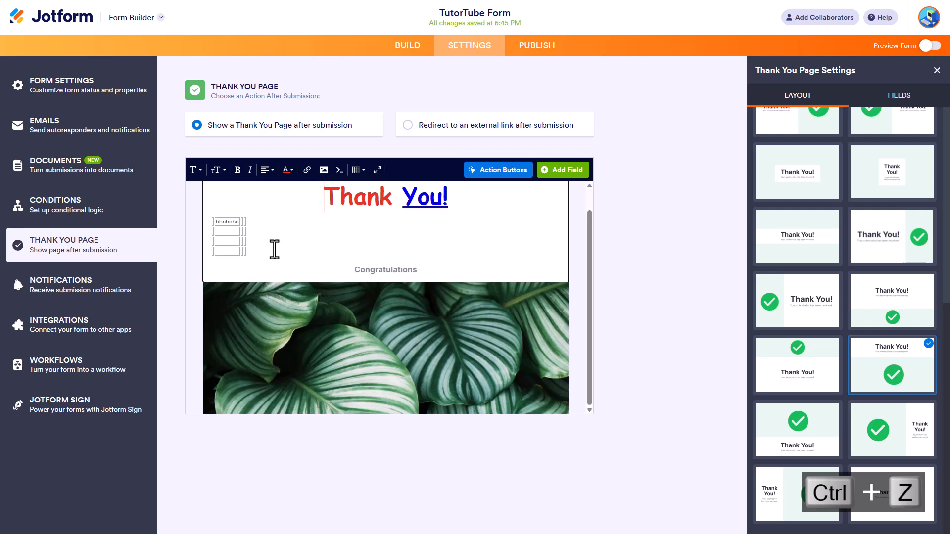
key(ctrl+z)
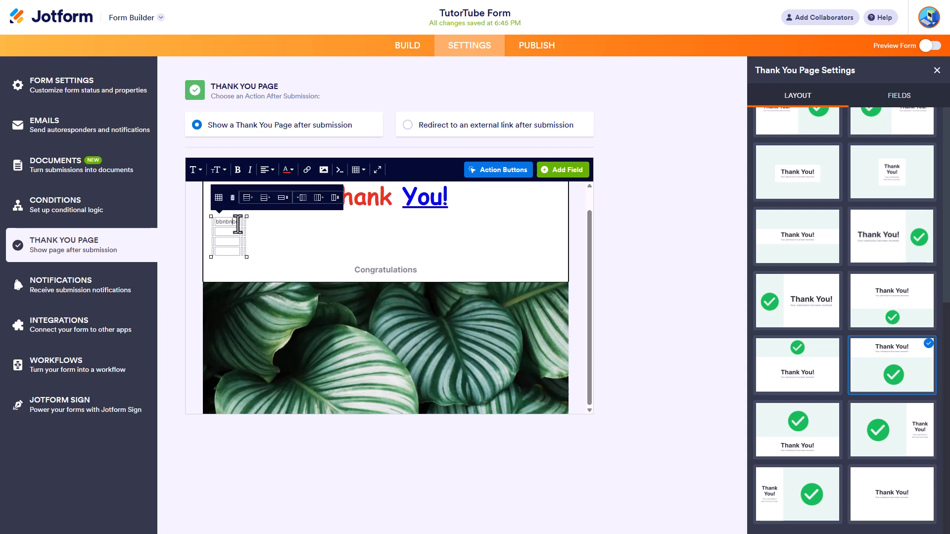
right_click(238, 224)
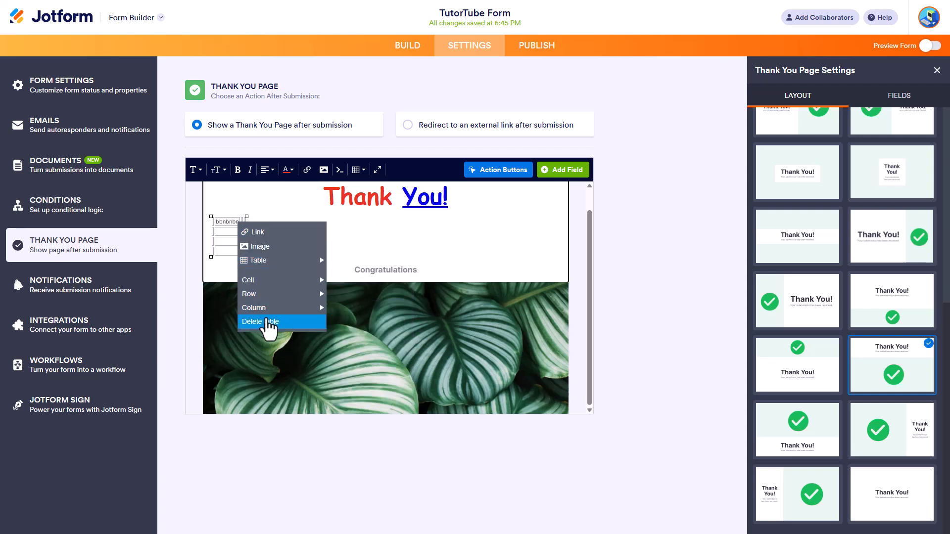
click(267, 322)
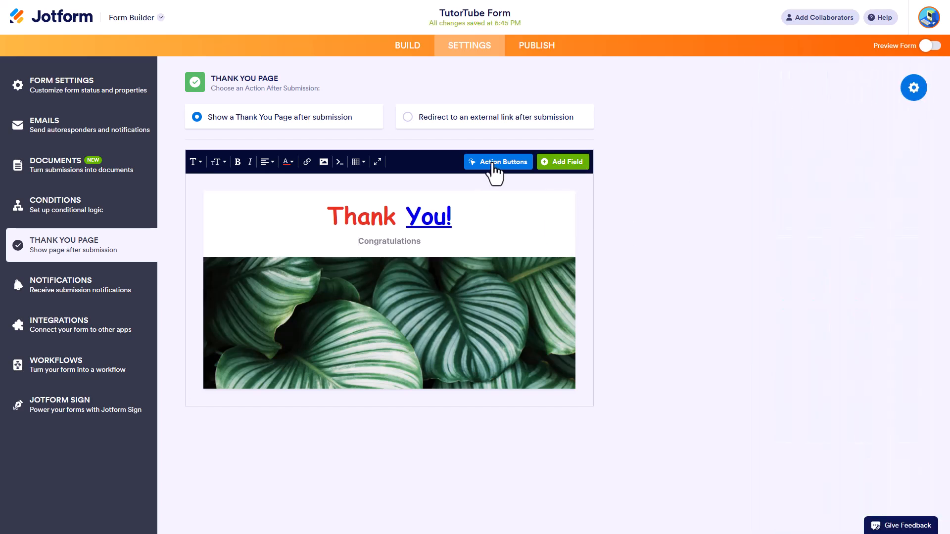
Step: Add a Fill Again action button for the TutorTube Form to the Thank You page, keeping its default name
click(505, 164)
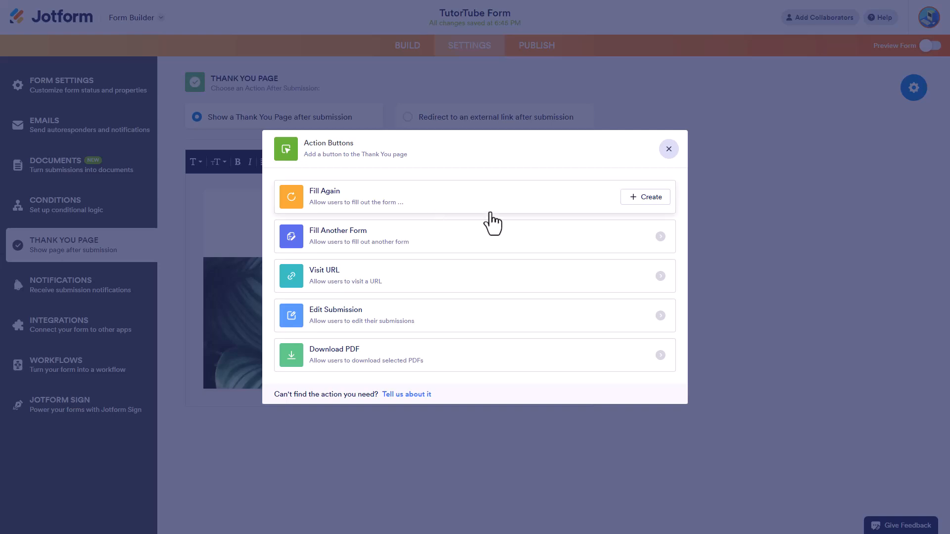
click(653, 198)
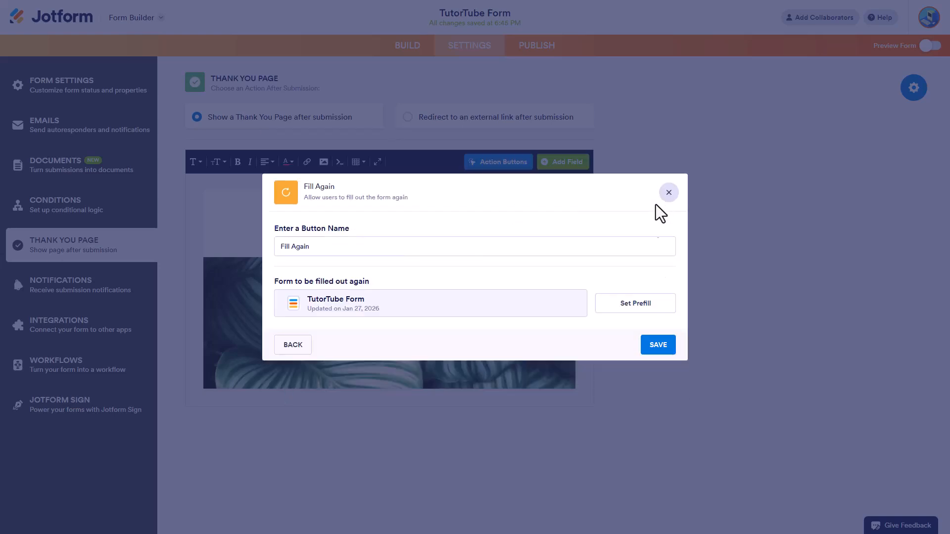
click(648, 346)
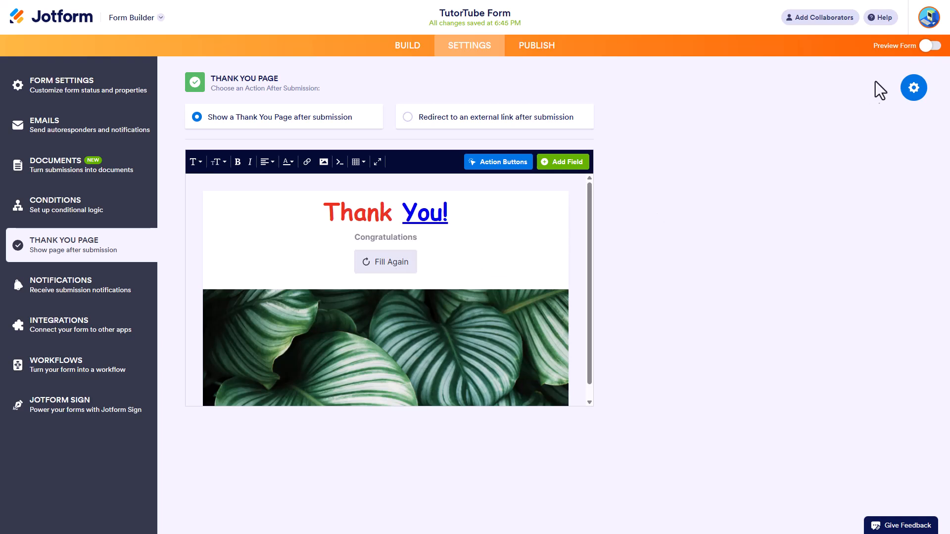
Step: Preview the form, enter a first and last name in the Full Name fields, and submit it
click(930, 46)
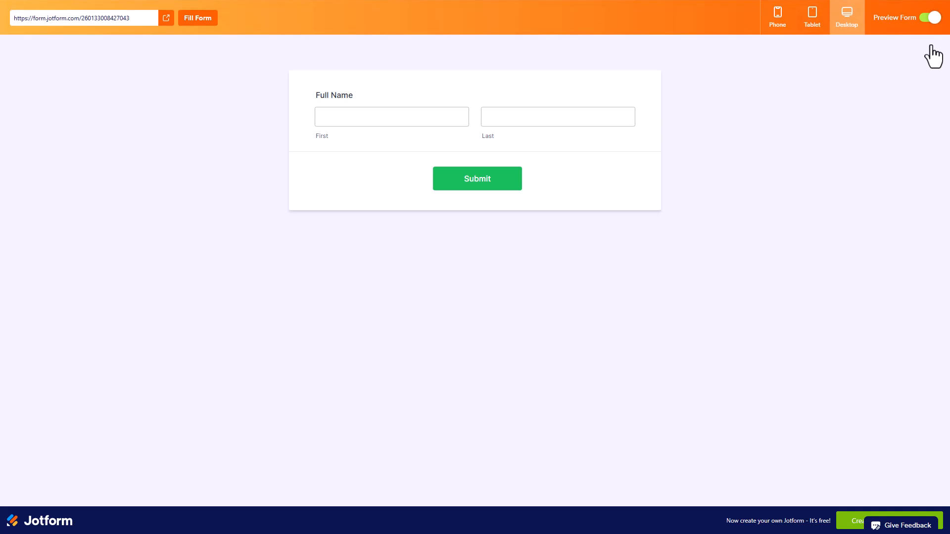
click(439, 119)
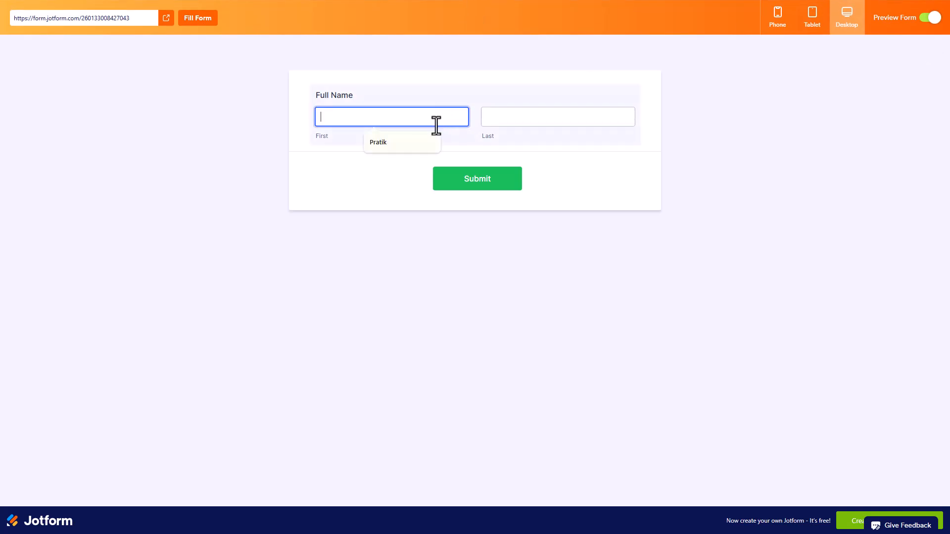
key(Tab)
click(495, 180)
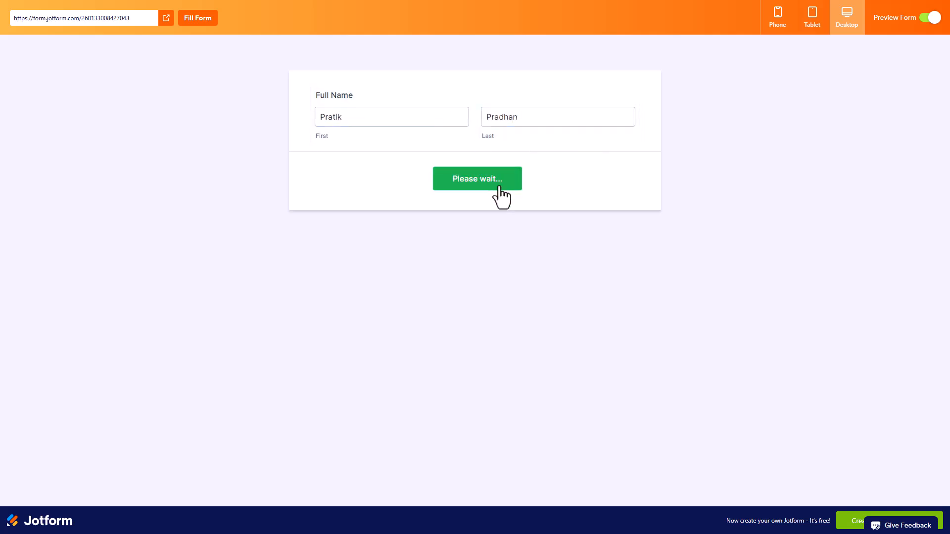
Step: Complete the hCaptcha human check by selecting the three yacht images and verifying the selection
click(420, 63)
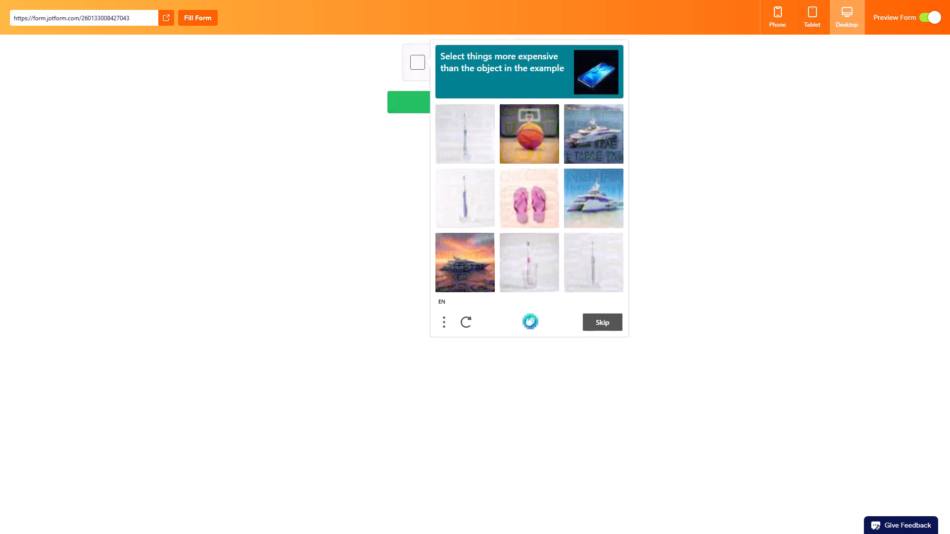
click(463, 268)
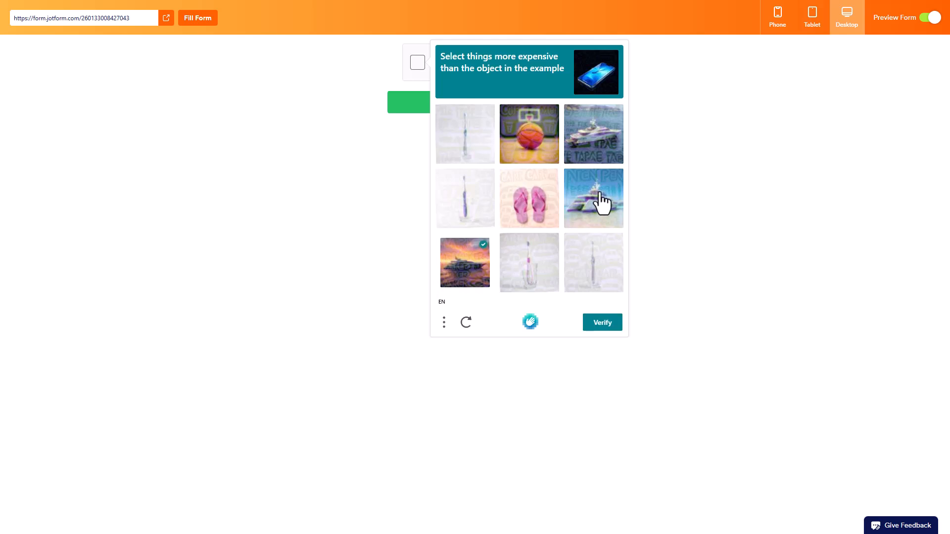
click(601, 193)
click(598, 136)
click(605, 325)
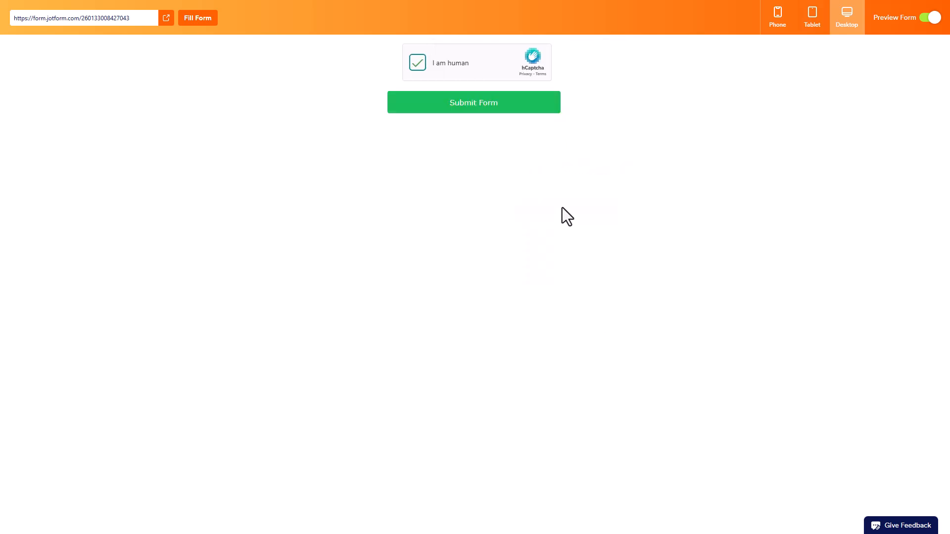